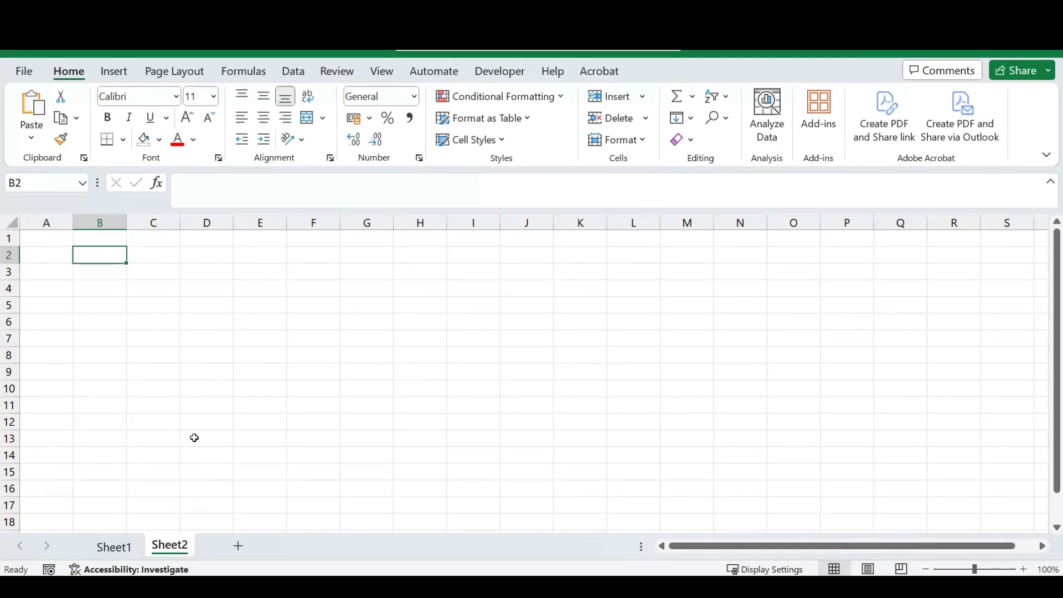
# Start a data-from-picture import at cell B2 of Sheet2, using the picture file Table Example
pyautogui.moveTo(207, 292); pyautogui.dragTo(201, 301)
pyautogui.click(98, 276)
pyautogui.click(89, 260)
pyautogui.click(295, 71)
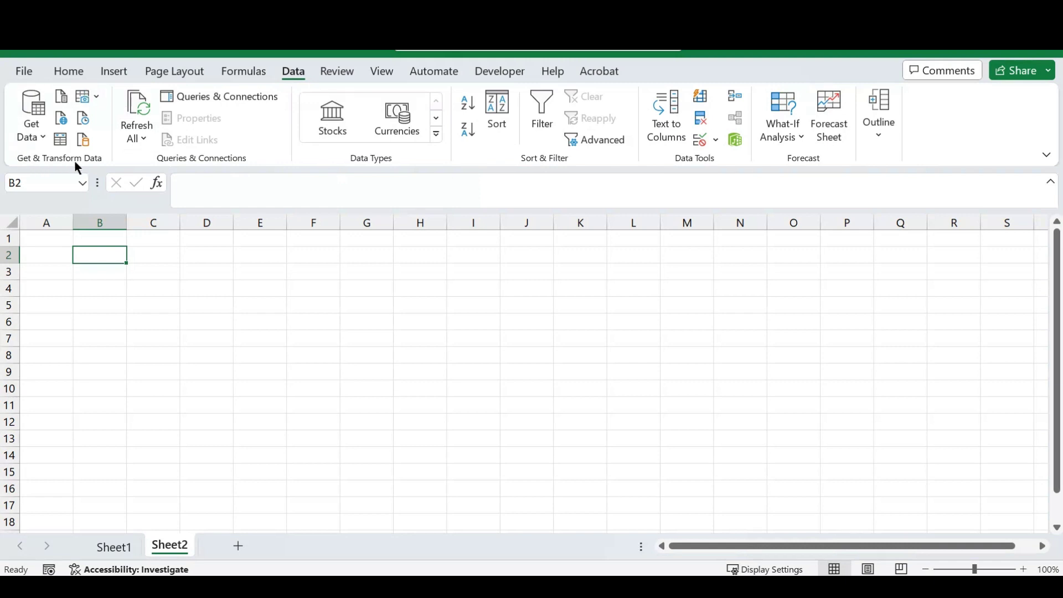
pyautogui.click(97, 97)
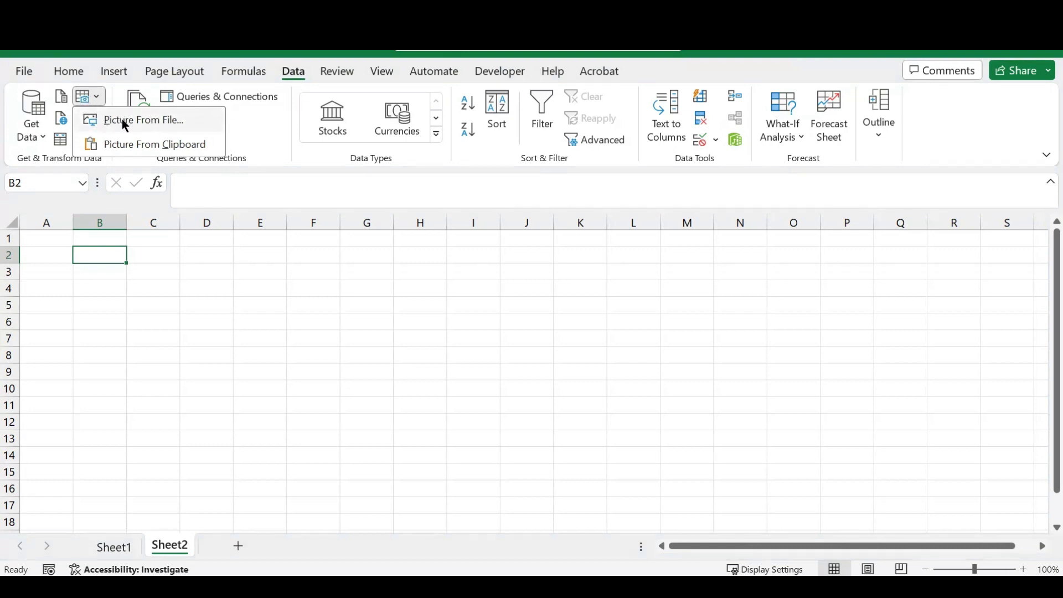
pyautogui.click(150, 123)
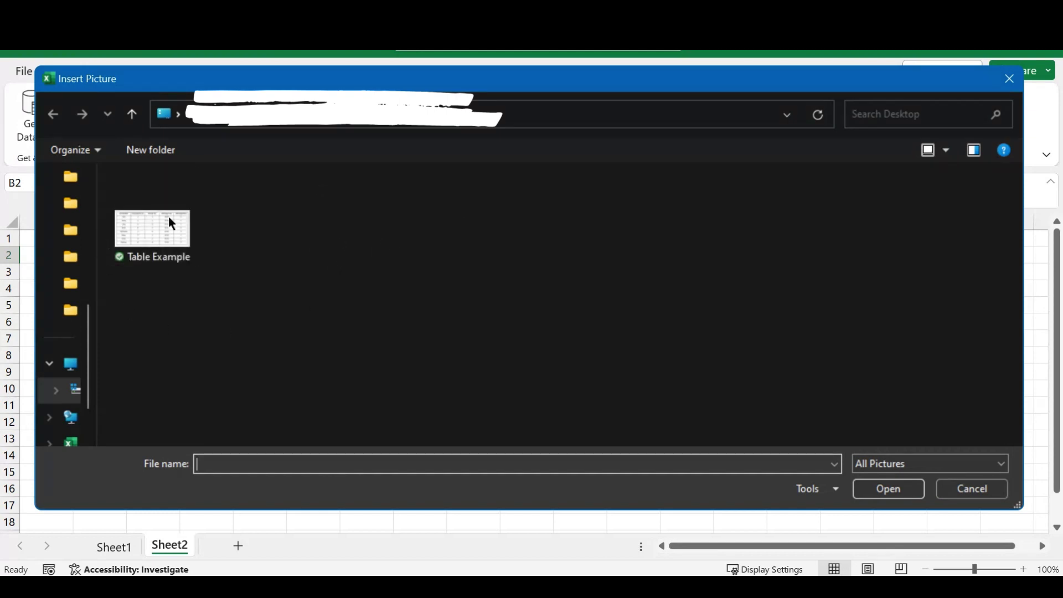
pyautogui.click(146, 228)
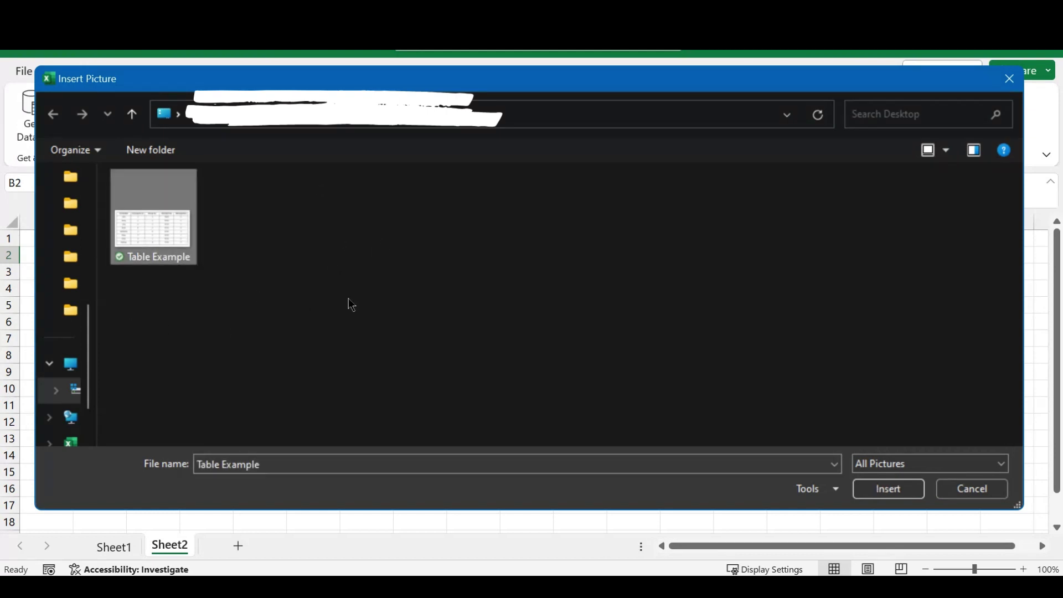
pyautogui.click(900, 488)
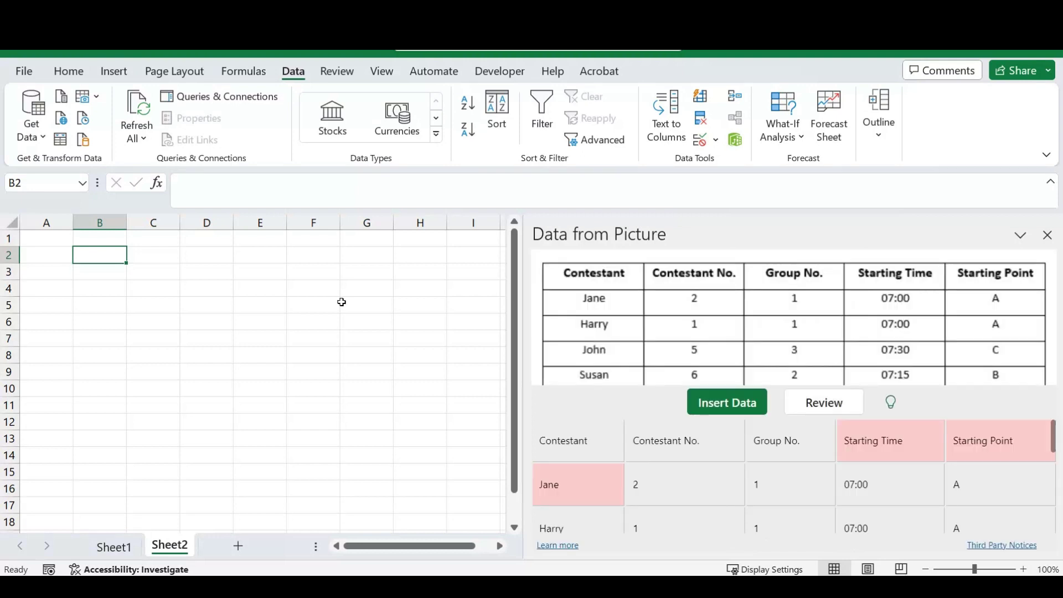
# Check the recognised table data and accept the flagged headers Starting Time and Starting Point as read
pyautogui.scroll(-2, 809, 320)
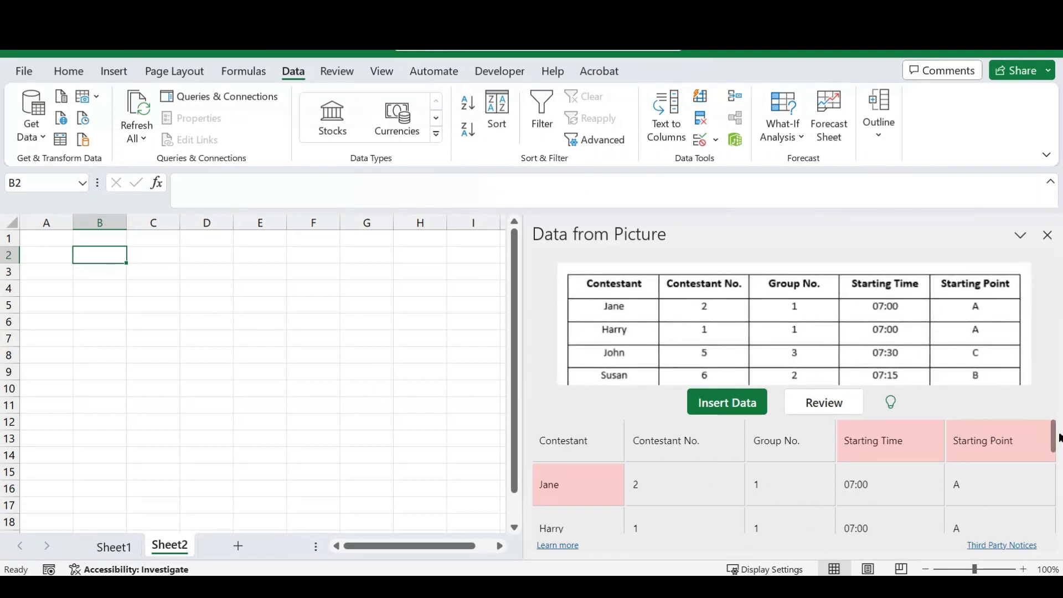
pyautogui.moveTo(1055, 439)
pyautogui.mouseDown()
pyautogui.moveTo(1056, 543)
pyautogui.moveTo(1051, 422)
pyautogui.mouseUp()
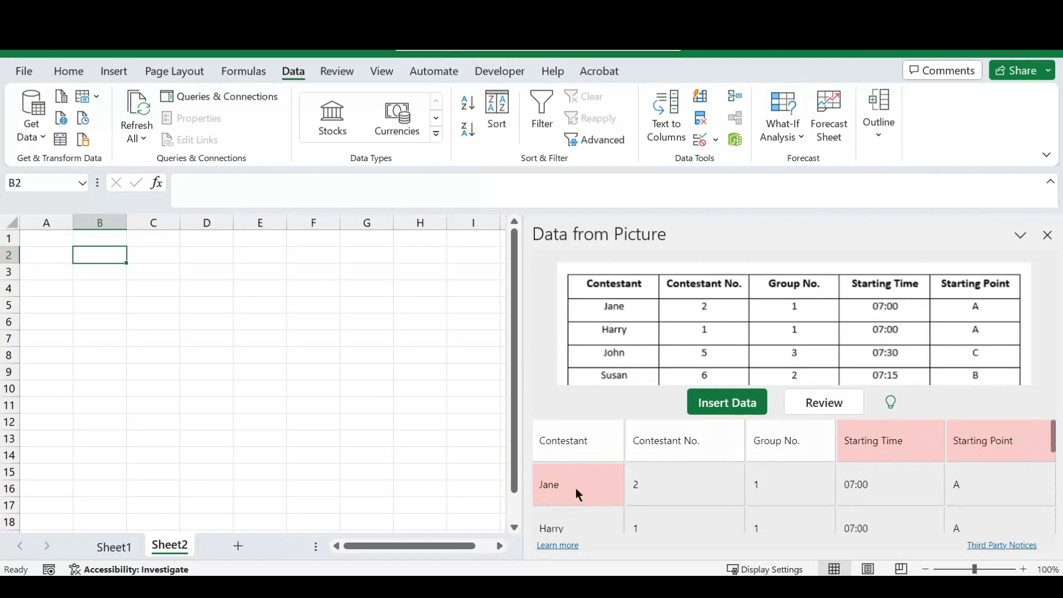
pyautogui.click(898, 438)
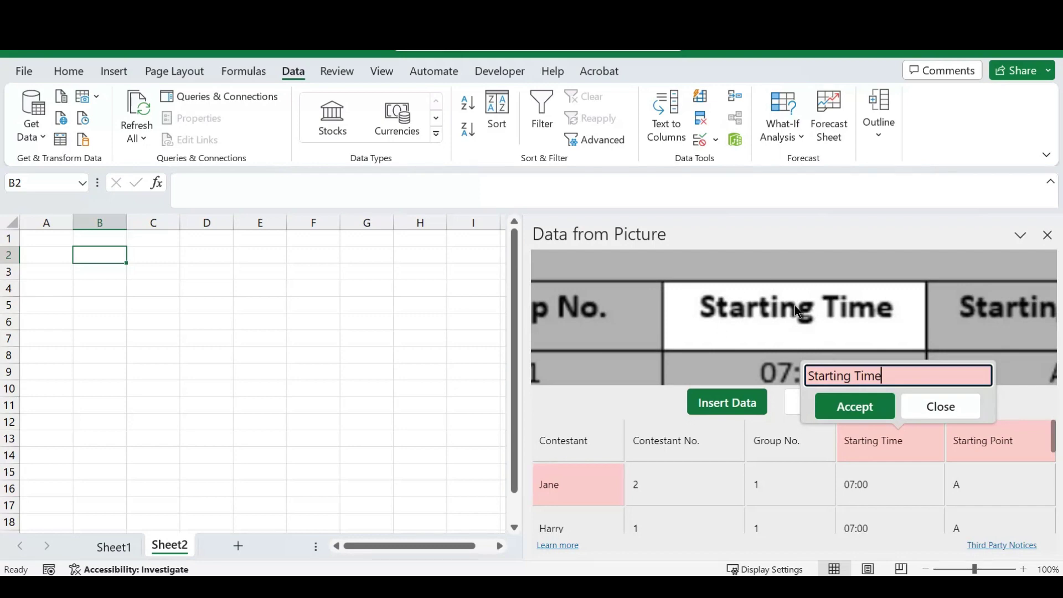
pyautogui.click(855, 408)
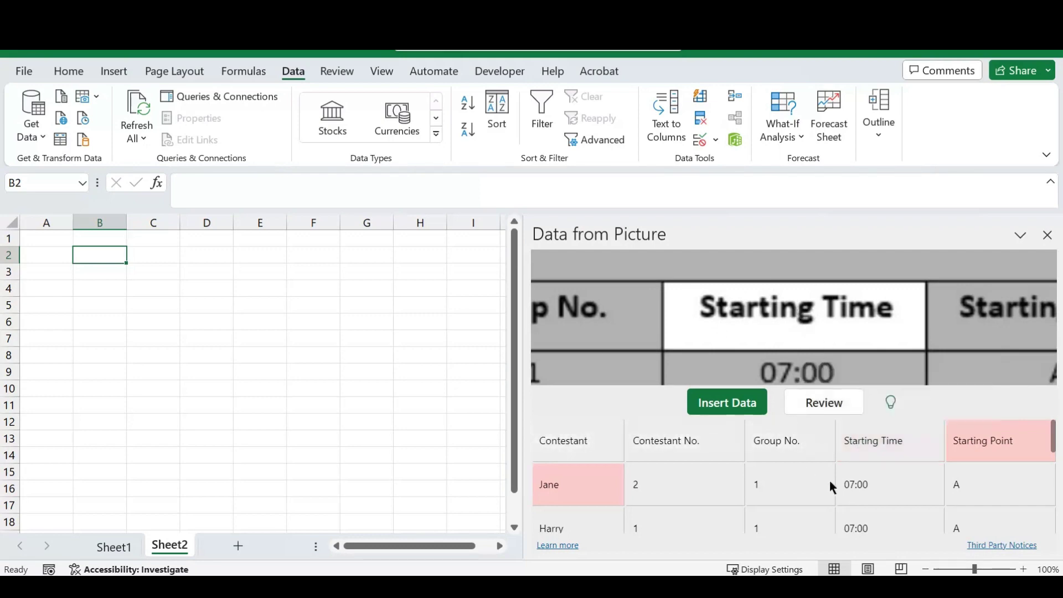
pyautogui.click(984, 441)
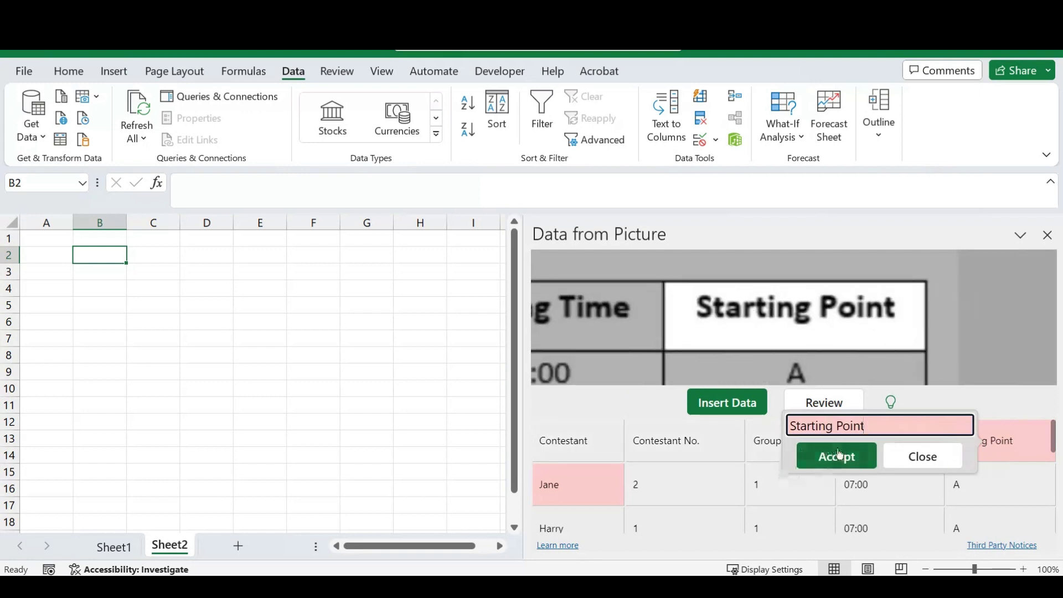
pyautogui.click(838, 455)
# Accept the flagged contestant names in the first and third data rows of the recognised data
pyautogui.click(578, 483)
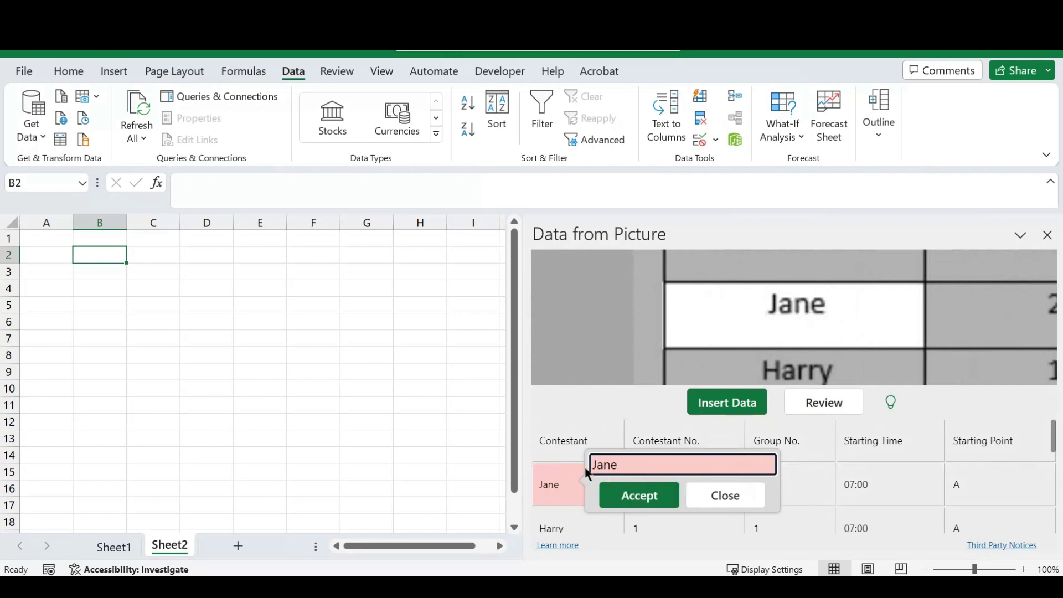
pyautogui.click(651, 496)
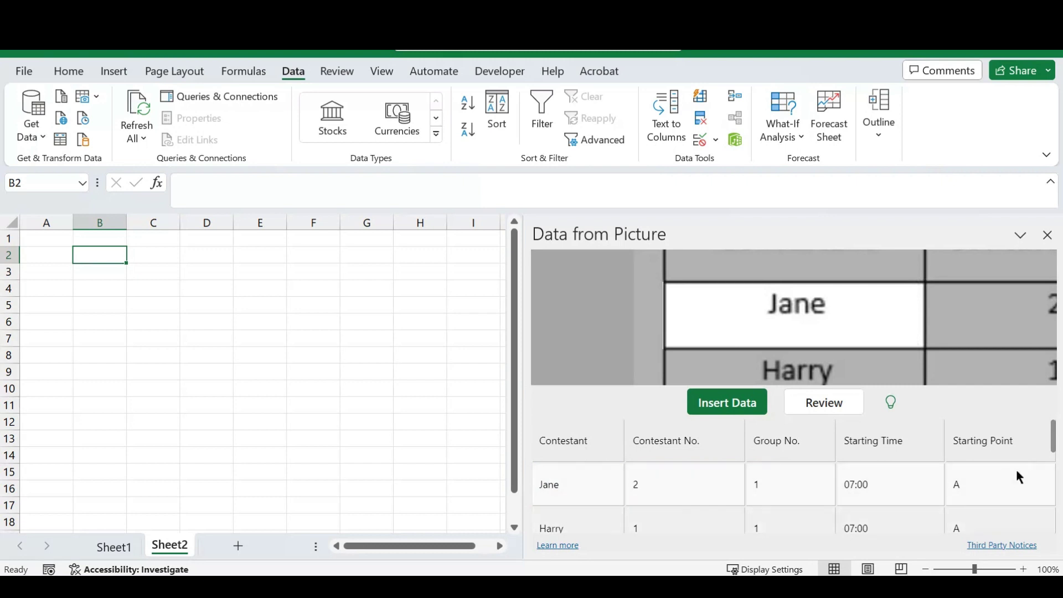
pyautogui.moveTo(1053, 440); pyautogui.dragTo(1051, 465)
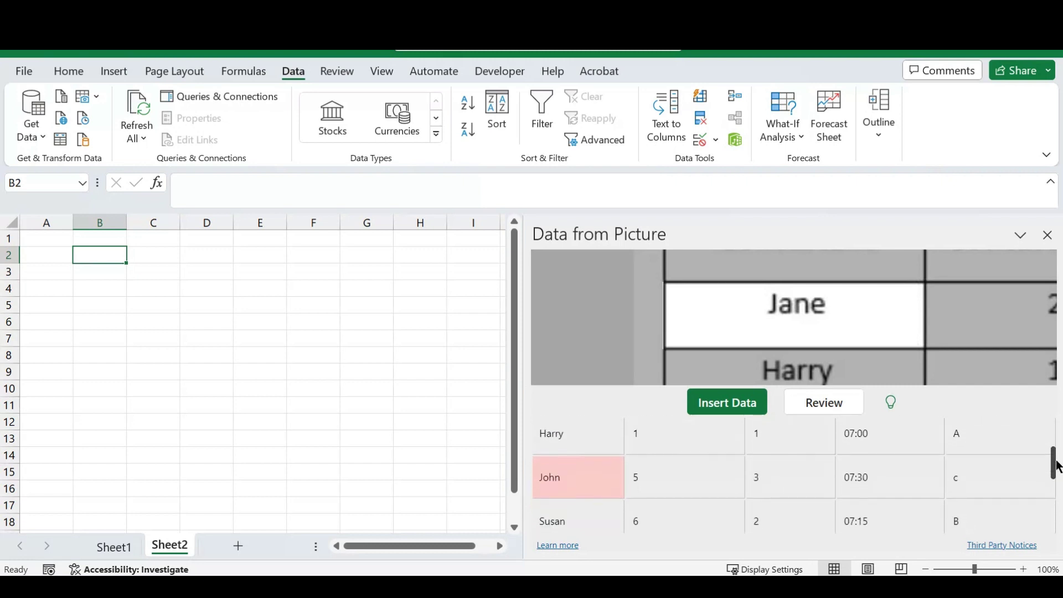
pyautogui.click(595, 480)
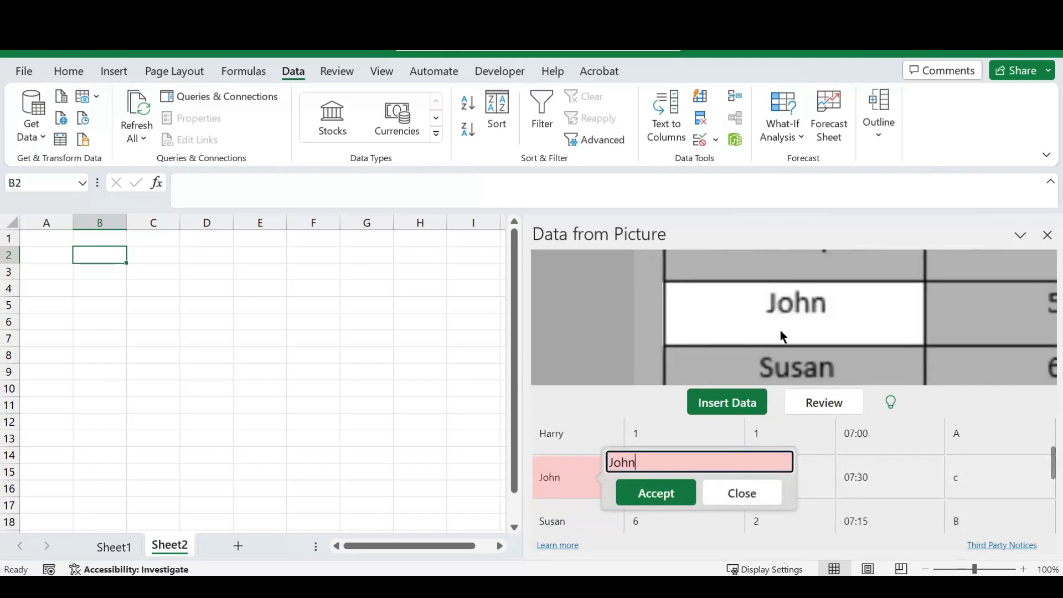
pyautogui.click(656, 496)
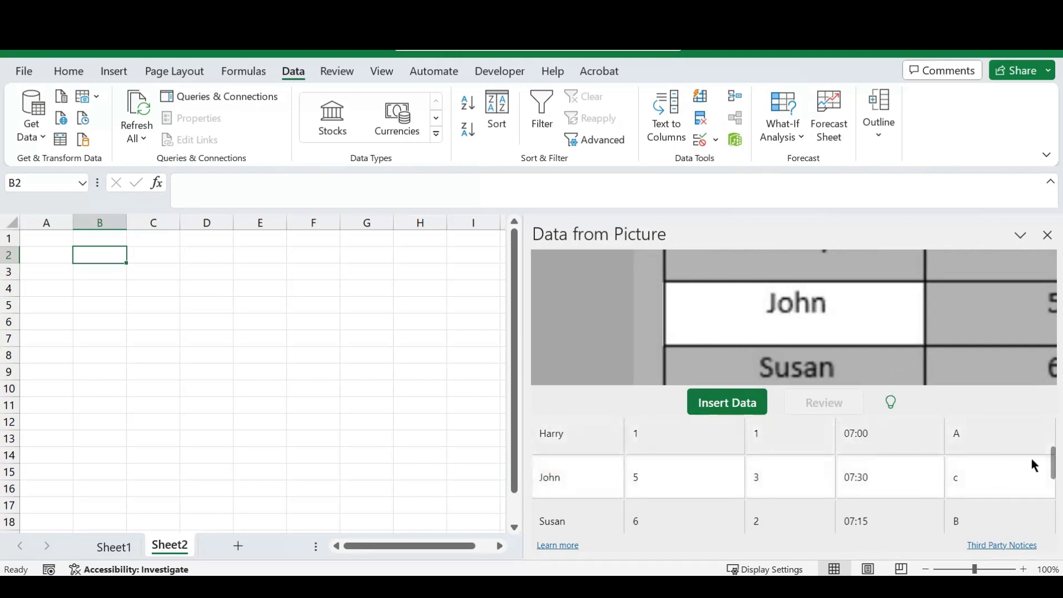
# Correct the starting point of Contestant No. 5 in the recognised data to capital C
pyautogui.moveTo(1056, 456)
pyautogui.mouseDown()
pyautogui.moveTo(1055, 475)
pyautogui.moveTo(1055, 435)
pyautogui.moveTo(1055, 470)
pyautogui.mouseUp()
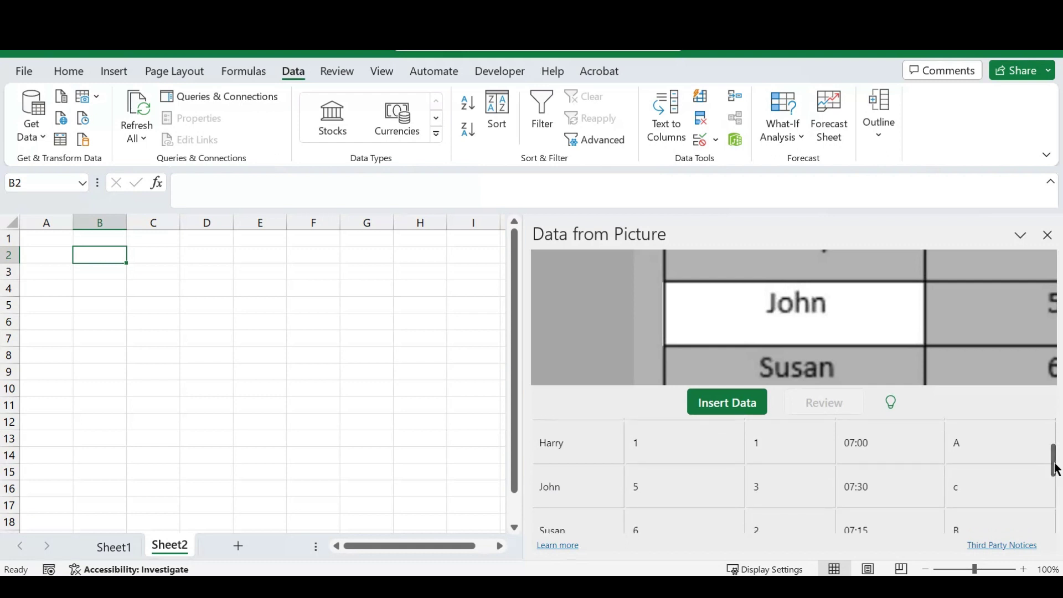
pyautogui.click(987, 474)
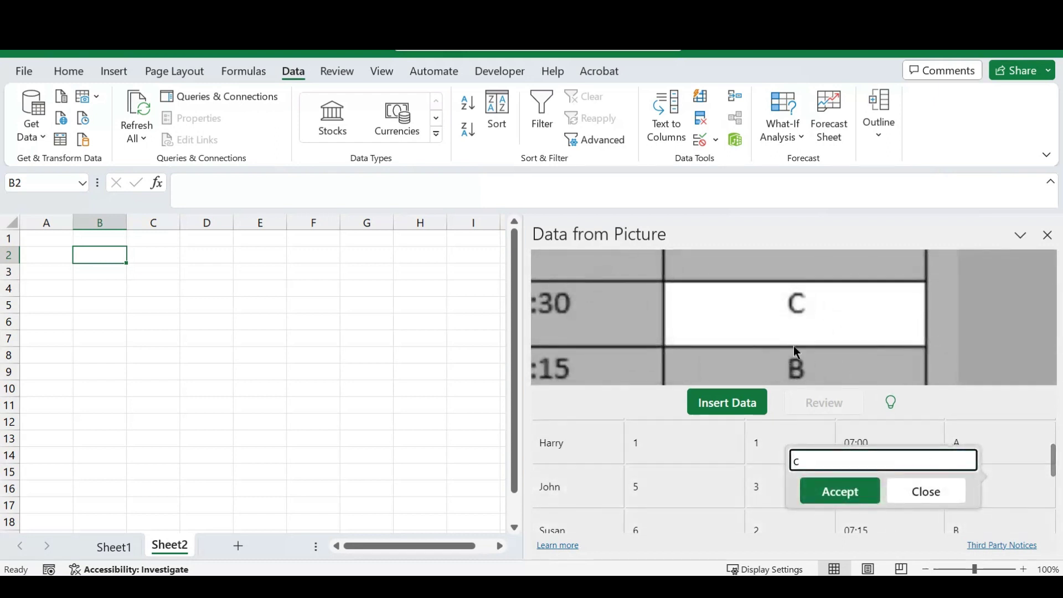
pyautogui.doubleClick(818, 464)
pyautogui.write('C')
pyautogui.click(841, 492)
# Correct the starting point of Contestant No. 7 in the recognised data to capital C
pyautogui.moveTo(1054, 458); pyautogui.dragTo(1054, 506)
pyautogui.click(965, 460)
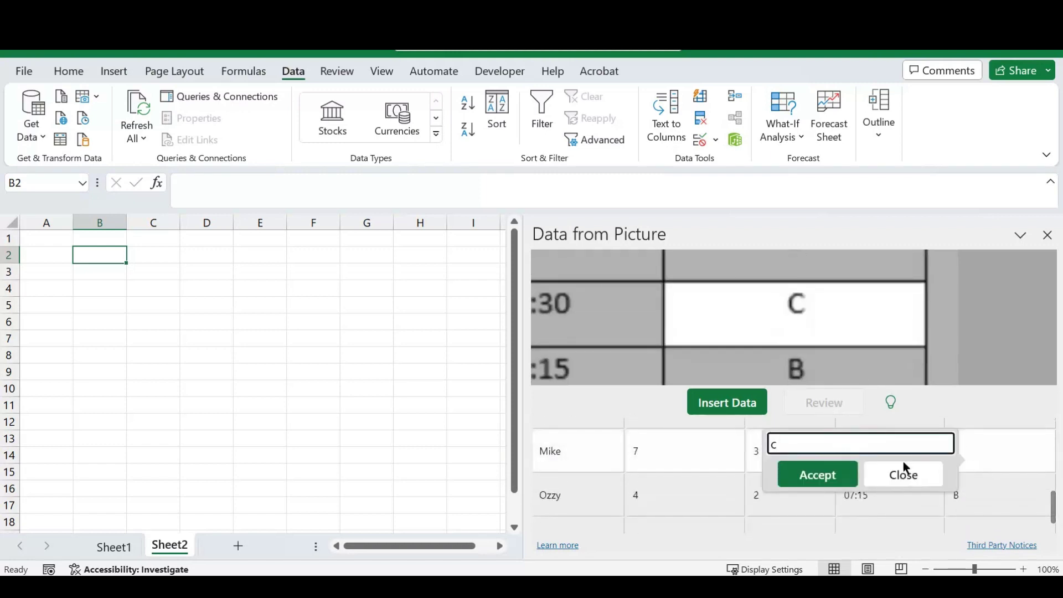
pyautogui.write('C')
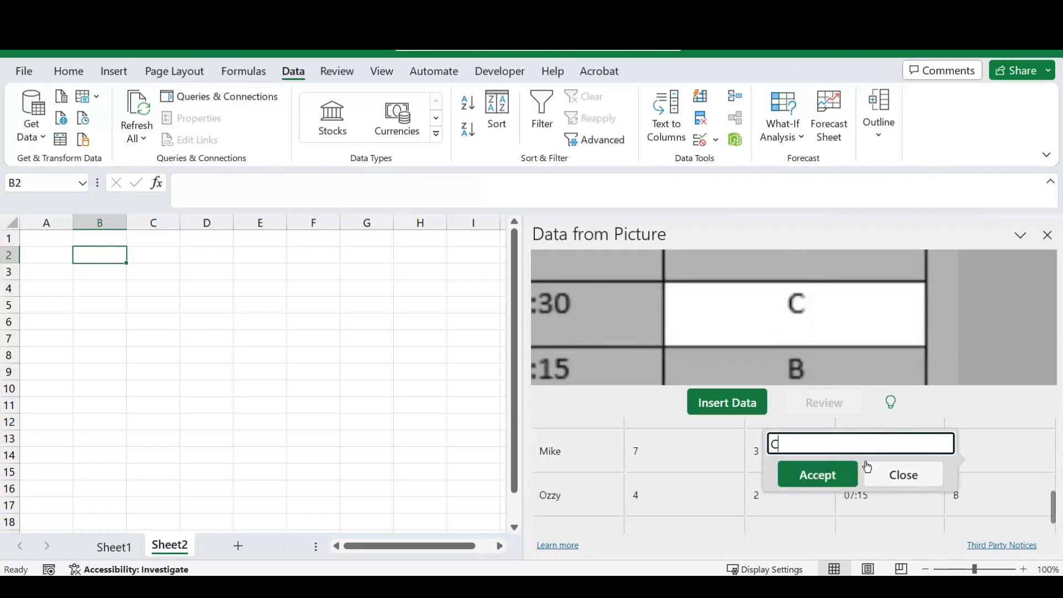
pyautogui.click(819, 473)
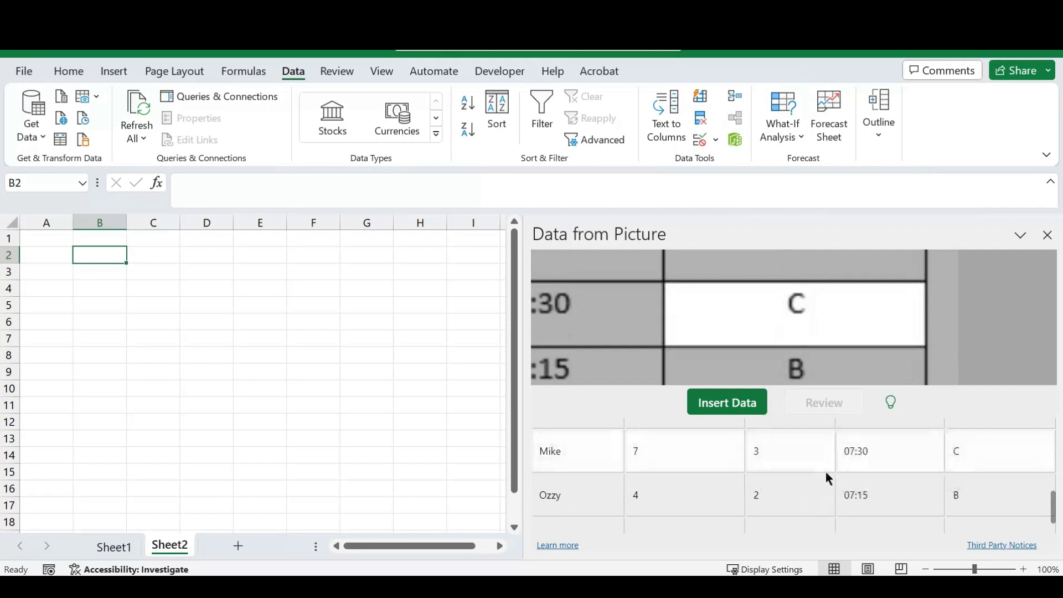
# Insert the reviewed picture data into Sheet2, confirming responsibility for its accuracy
pyautogui.moveTo(1055, 506); pyautogui.dragTo(1059, 427)
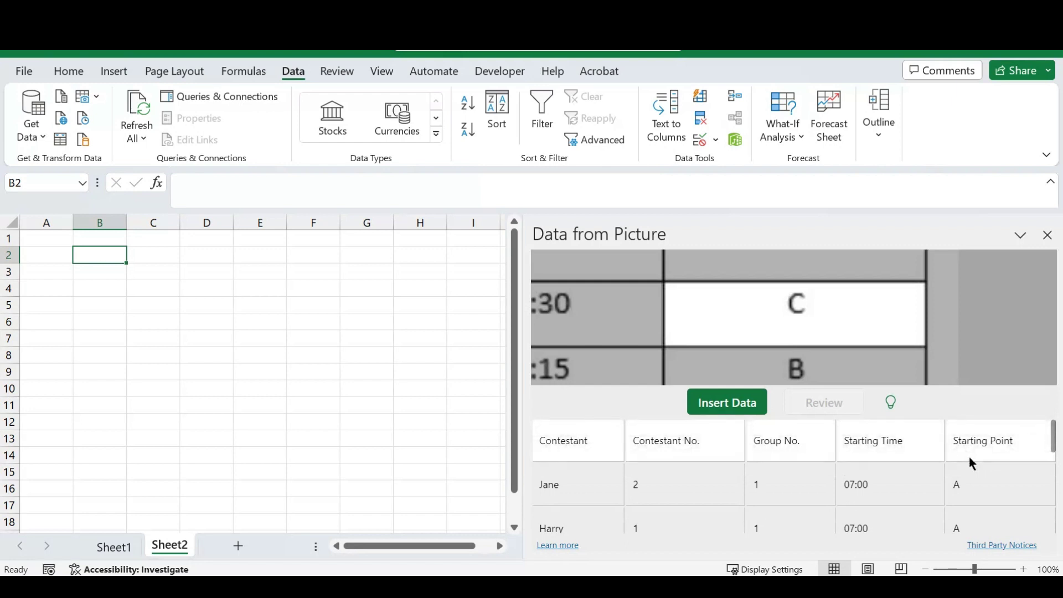
pyautogui.click(738, 404)
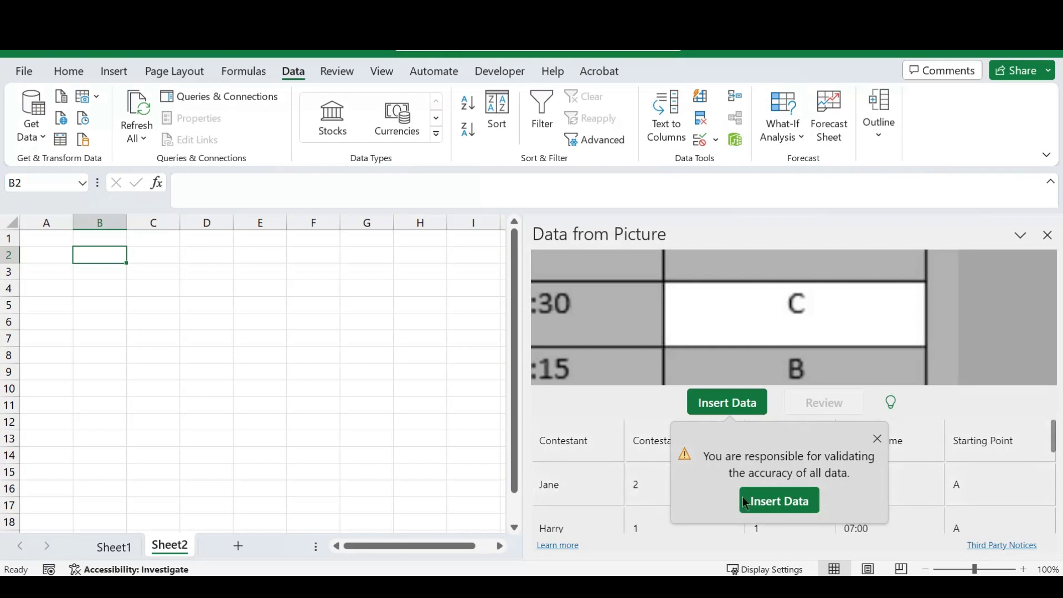
pyautogui.click(780, 500)
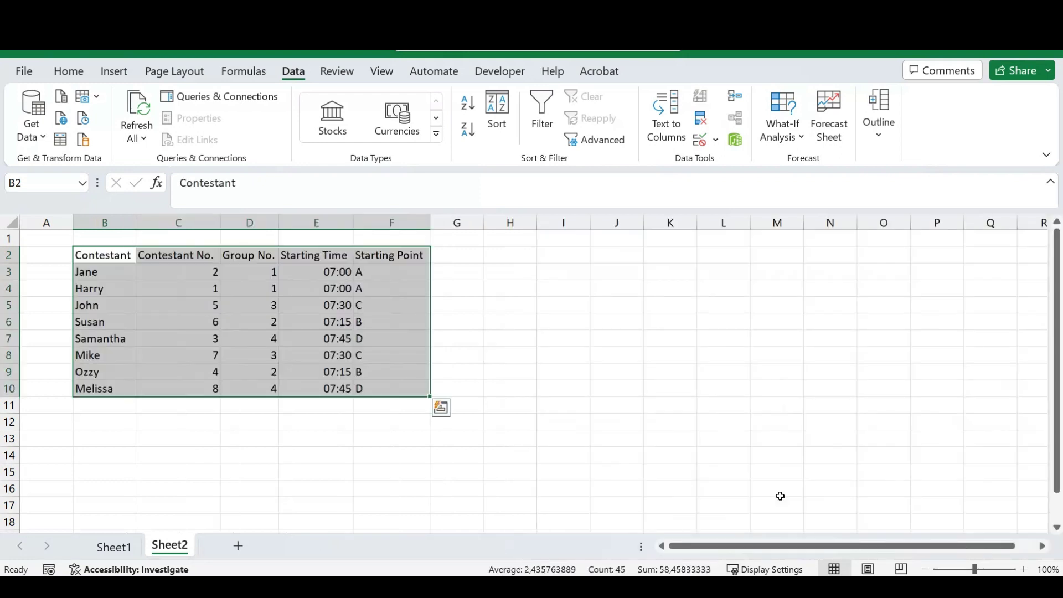
pyautogui.click(109, 414)
pyautogui.moveTo(105, 255); pyautogui.dragTo(388, 388)
pyautogui.click(111, 410)
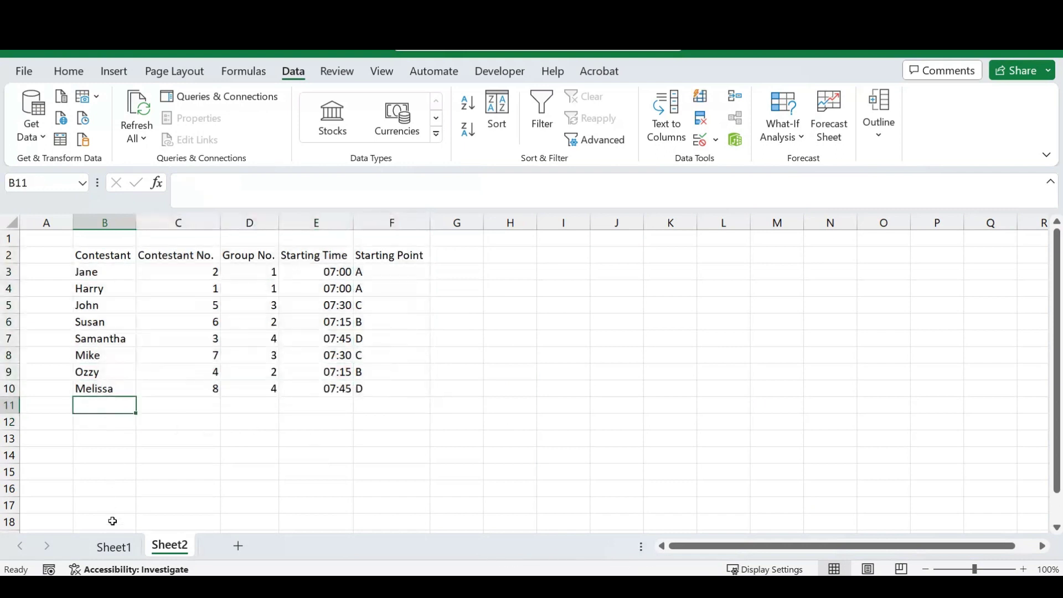
# Copy the table picture from Sheet1 and place it beside the imported data on Sheet2 for comparison
pyautogui.click(114, 547)
pyautogui.click(211, 368)
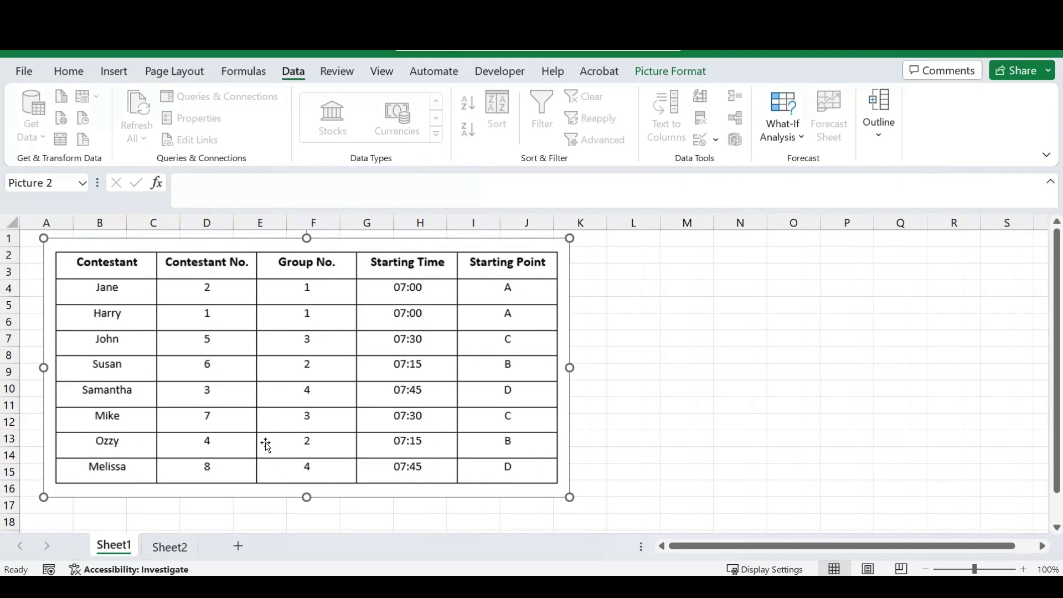
pyautogui.click(169, 546)
pyautogui.click(549, 291)
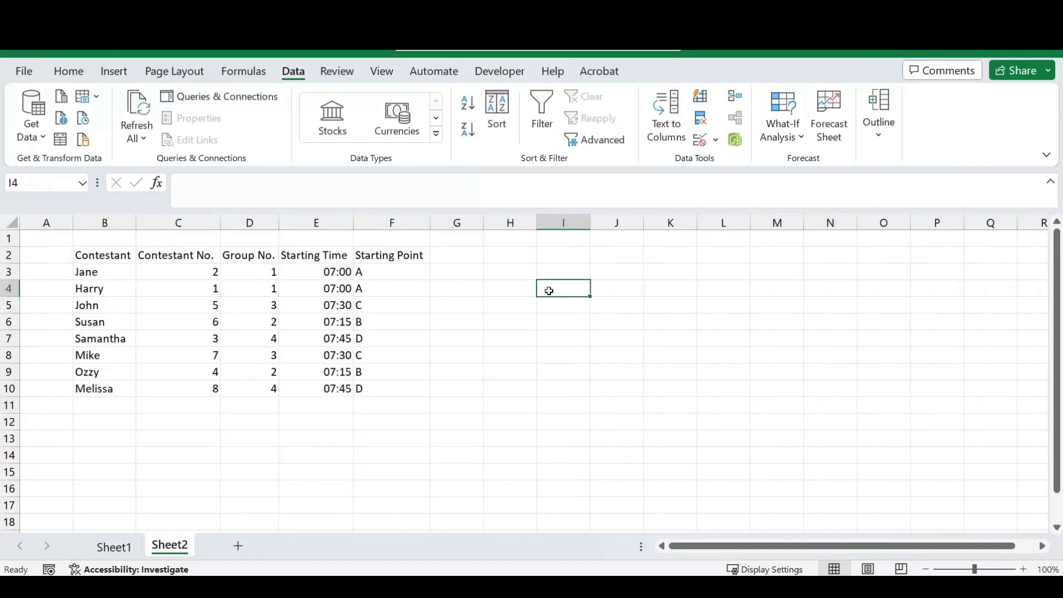
pyautogui.hotkey('ctrl', 'v')
pyautogui.moveTo(764, 339); pyautogui.dragTo(680, 291)
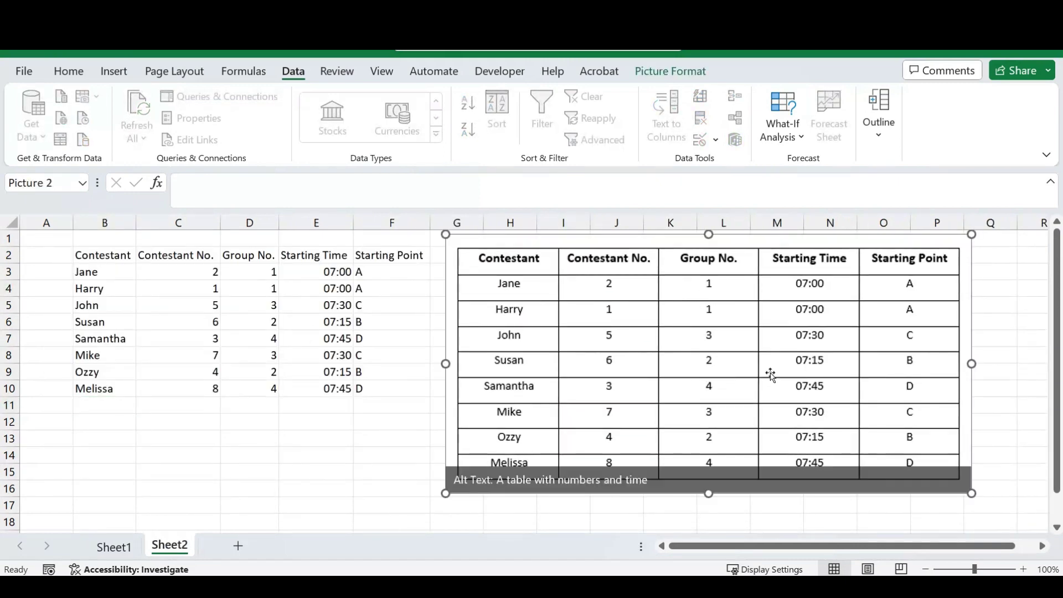
pyautogui.click(340, 453)
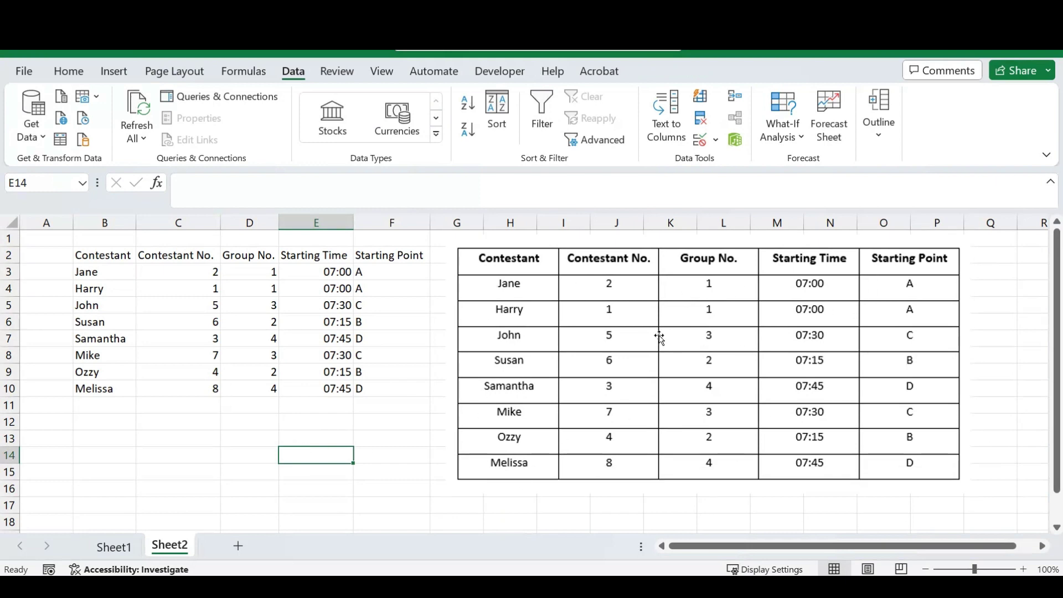
# Delete the comparison picture from Sheet2
pyautogui.click(110, 421)
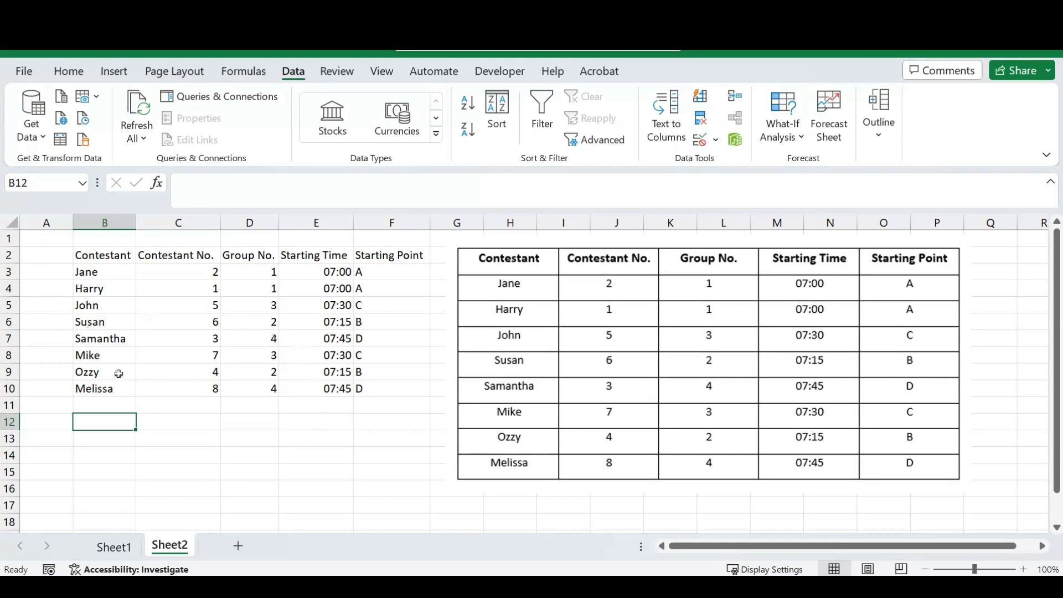
pyautogui.click(95, 407)
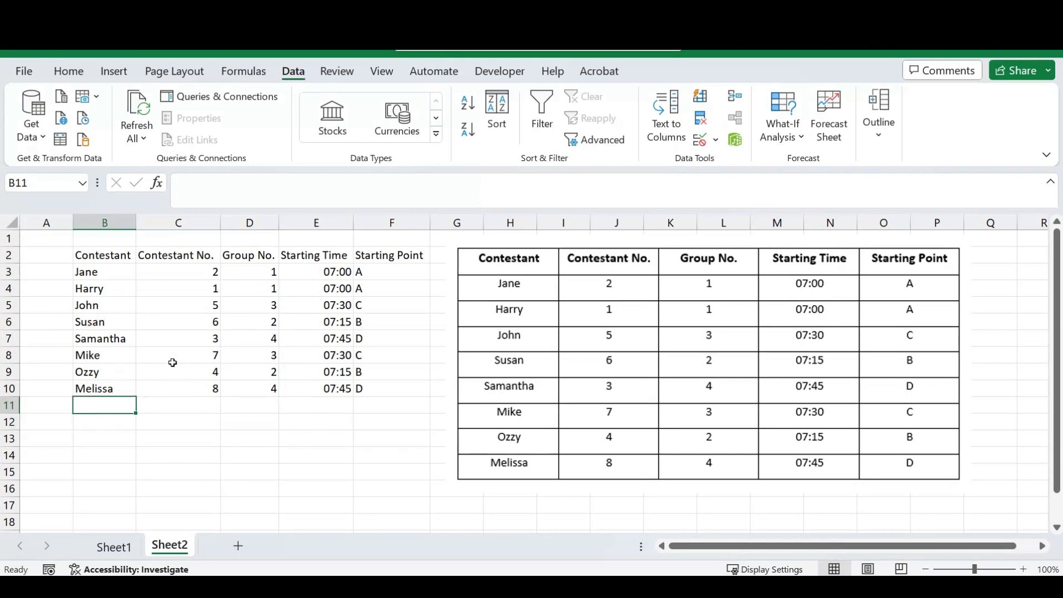
pyautogui.click(669, 367)
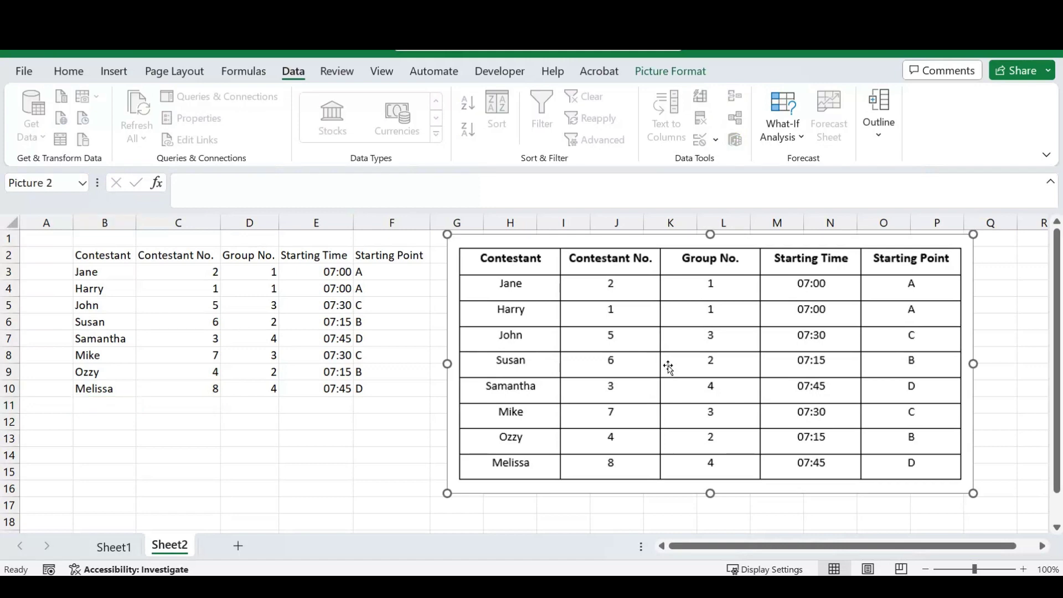
pyautogui.press('Delete')
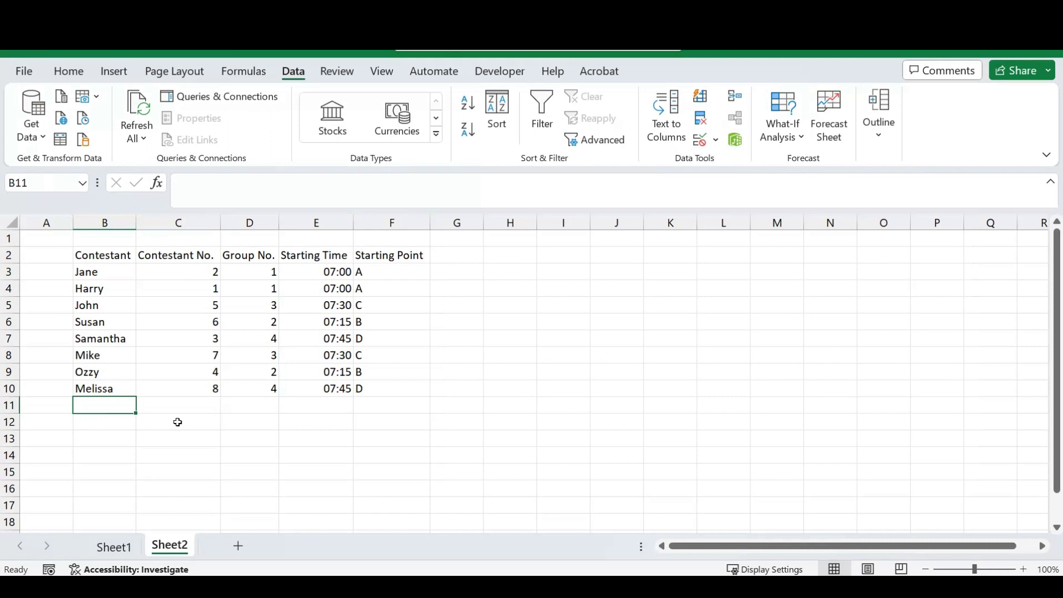
# View the source picture on Sheet1 again and select the imported table B2:F10 on Sheet2
pyautogui.click(110, 546)
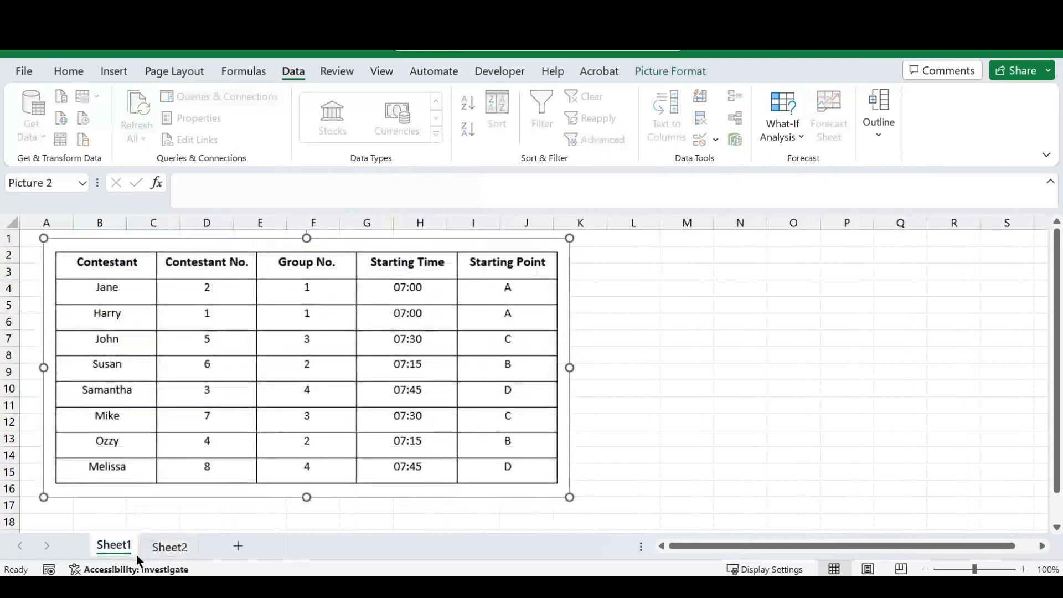
pyautogui.click(178, 553)
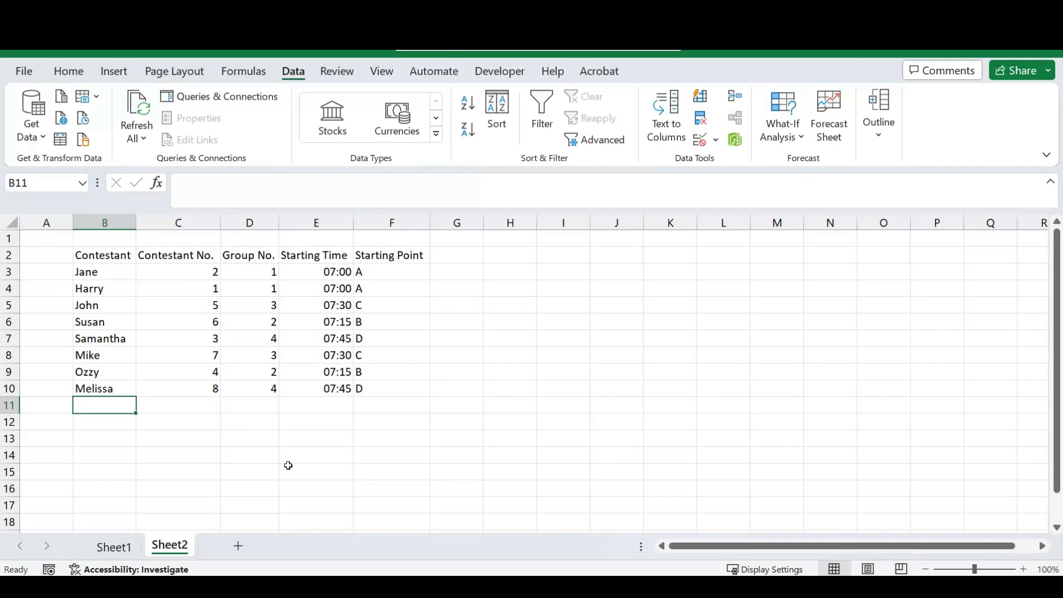
pyautogui.click(107, 260)
pyautogui.moveTo(107, 260); pyautogui.dragTo(360, 389)
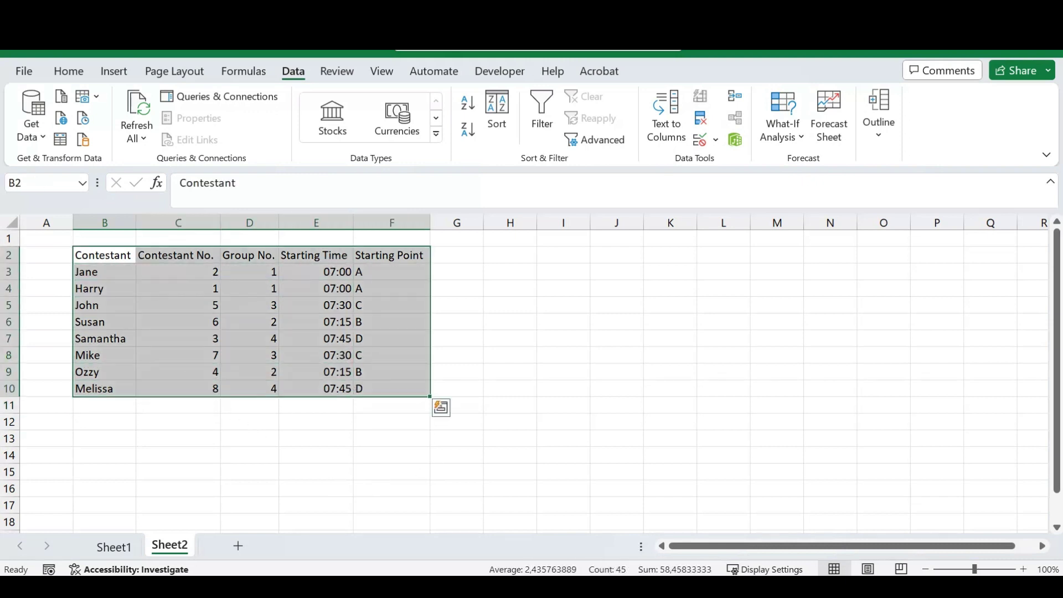